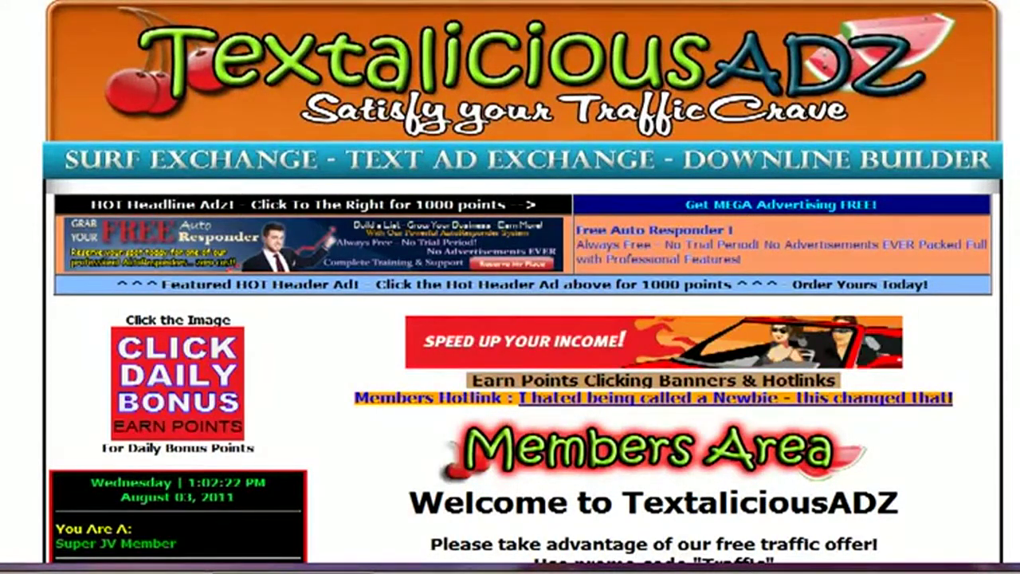
Look over the members page, then go to Set-Up Your Ads in the sidebar.
{"action": "scroll", "coordinate": [523, 287], "scroll_direction": "down", "scroll_amount": 4}
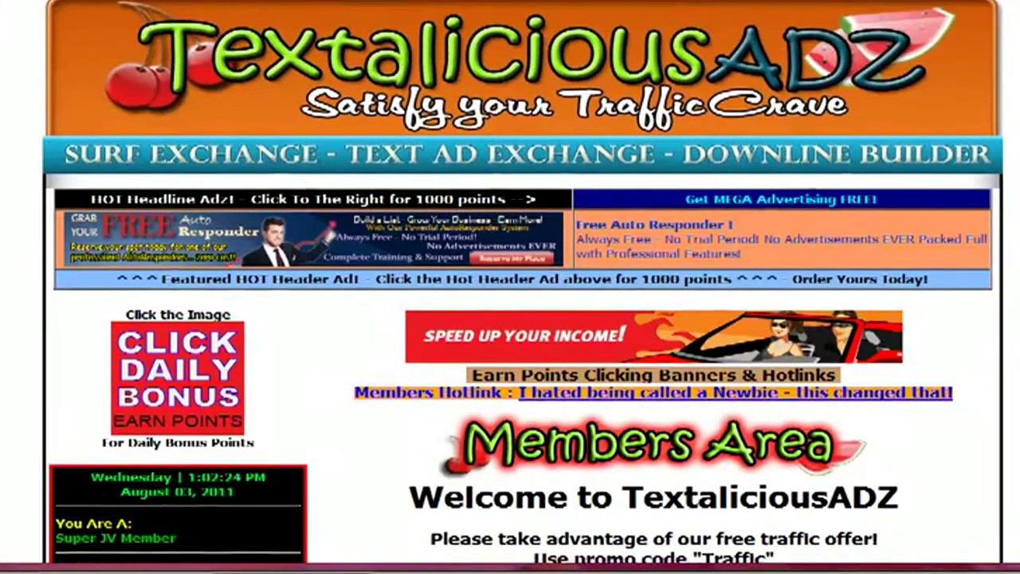
{"action": "scroll", "coordinate": [615, 134], "scroll_direction": "down", "scroll_amount": 5}
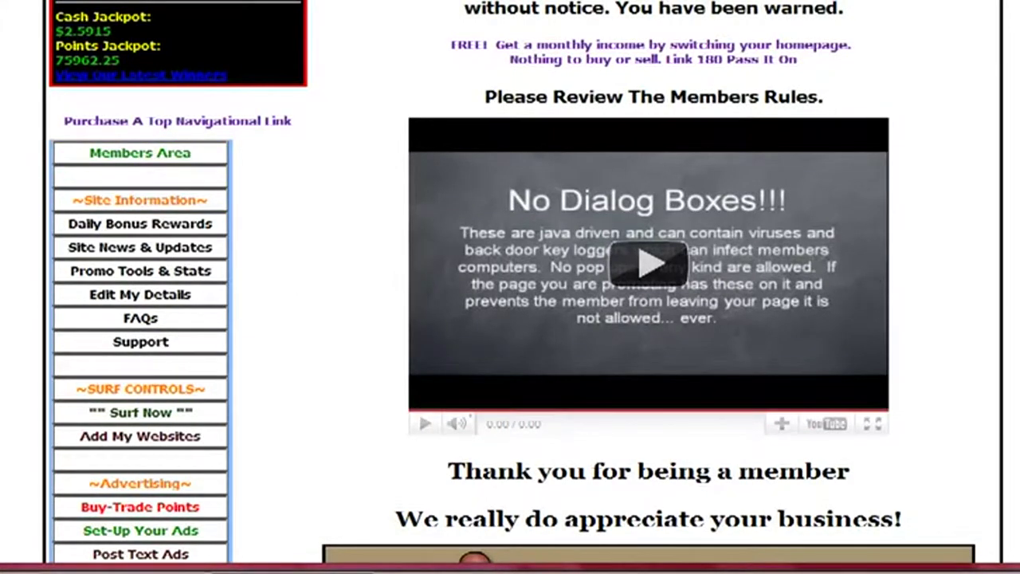
{"action": "scroll", "coordinate": [511, 287], "scroll_direction": "down", "scroll_amount": 15}
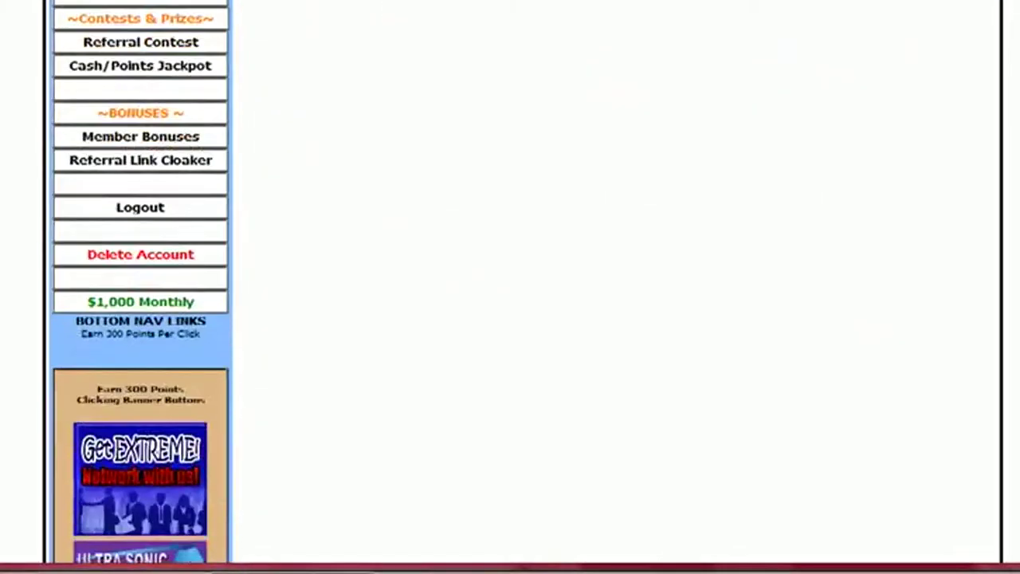
{"action": "scroll", "coordinate": [378, 451], "scroll_direction": "up", "scroll_amount": 1}
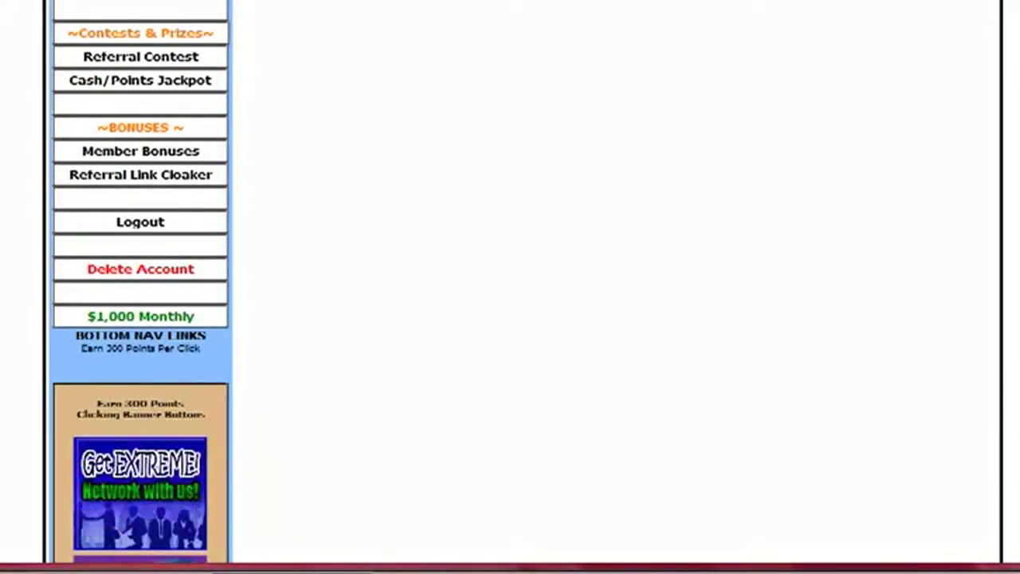
{"action": "scroll", "coordinate": [510, 287], "scroll_direction": "up", "scroll_amount": 8}
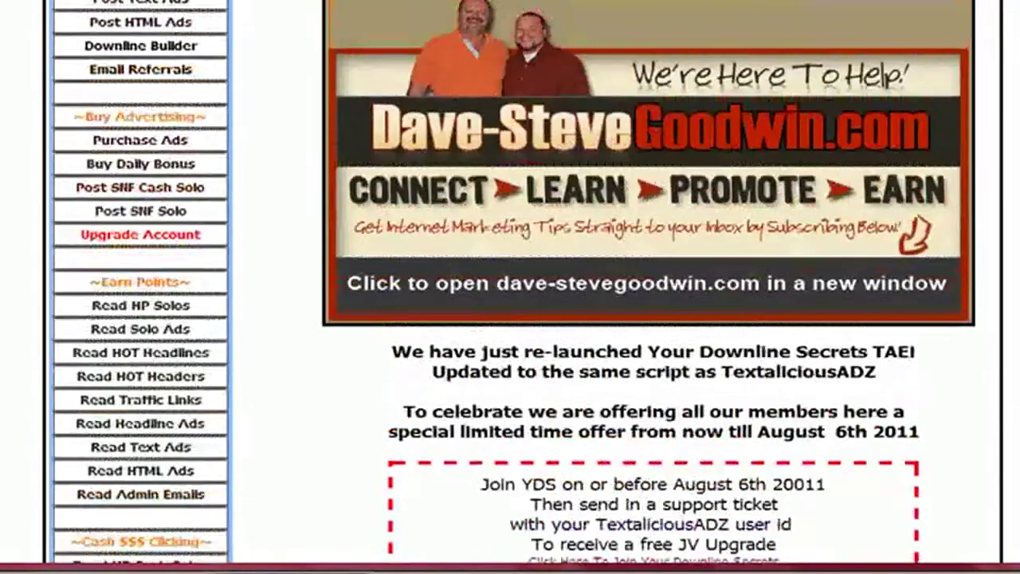
{"action": "scroll", "coordinate": [510, 287], "scroll_direction": "up", "scroll_amount": 5}
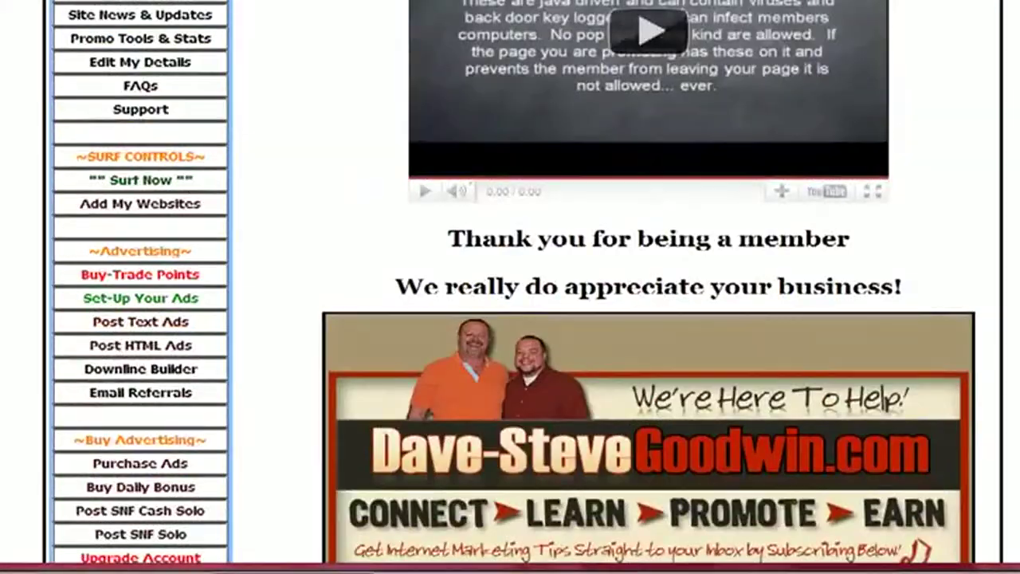
{"action": "scroll", "coordinate": [510, 287], "scroll_direction": "up", "scroll_amount": 3}
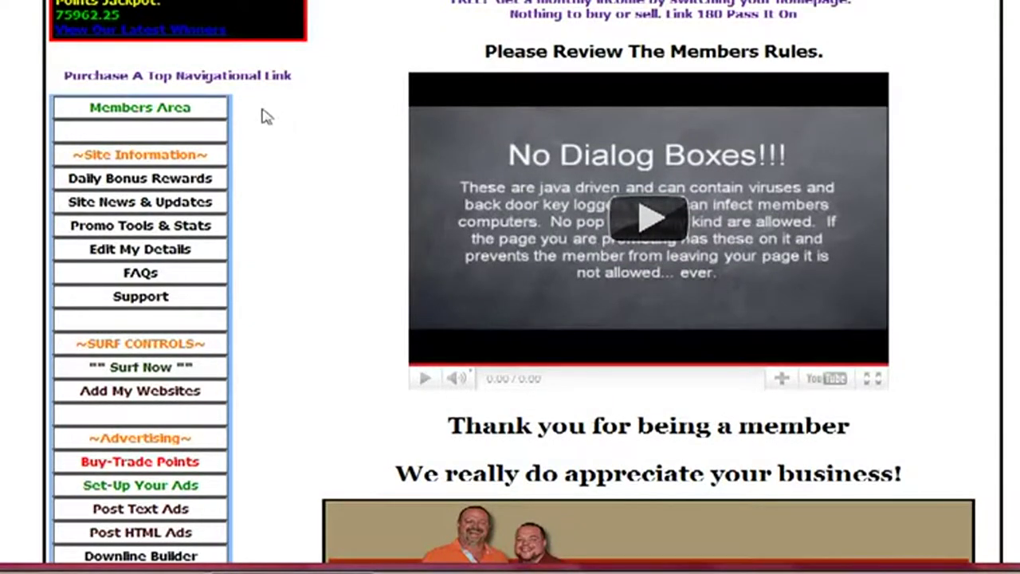
{"action": "scroll", "coordinate": [287, 375], "scroll_direction": "down", "scroll_amount": 4}
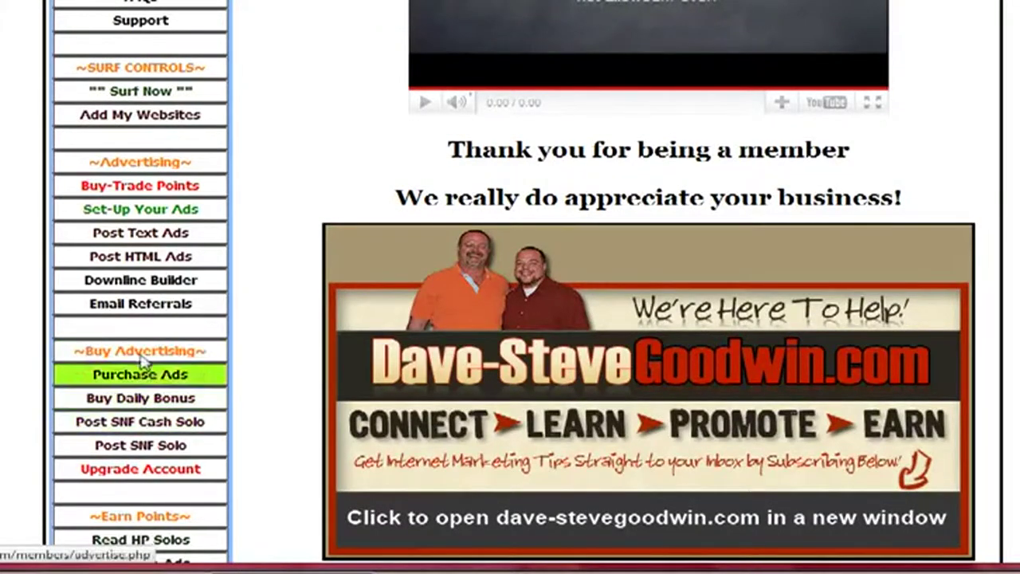
{"action": "left_click", "coordinate": [139, 213]}
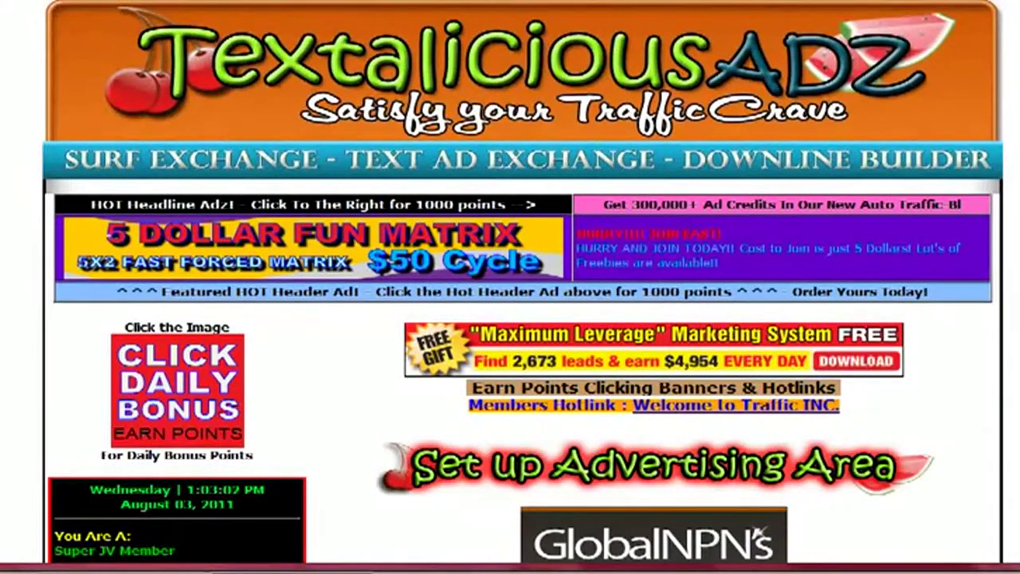
Review Your Hotlink Statistics and follow the 'Click here' link to add a new hotlink.
{"action": "scroll", "coordinate": [771, 377], "scroll_direction": "down", "scroll_amount": 4}
{"action": "scroll", "coordinate": [771, 377], "scroll_direction": "down", "scroll_amount": 20}
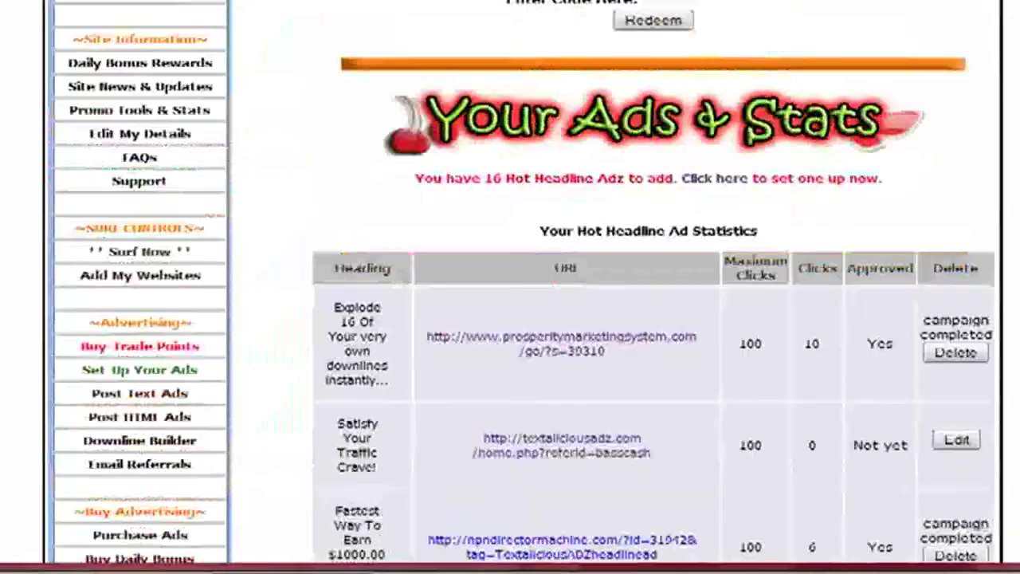
{"action": "scroll", "coordinate": [771, 377], "scroll_direction": "down", "scroll_amount": 9}
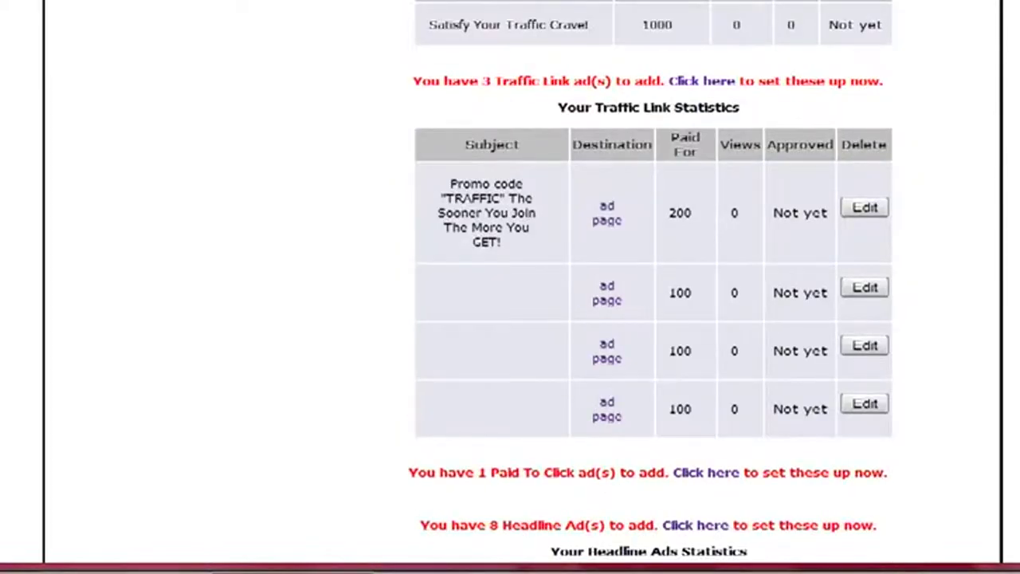
{"action": "scroll", "coordinate": [653, 287], "scroll_direction": "down", "scroll_amount": 11}
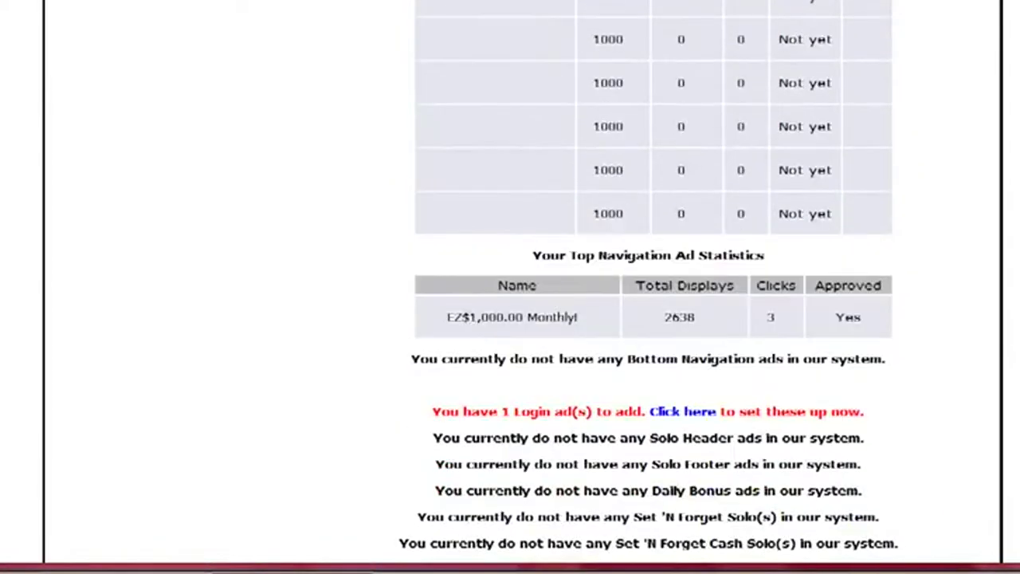
{"action": "scroll", "coordinate": [799, 416], "scroll_direction": "up", "scroll_amount": 3}
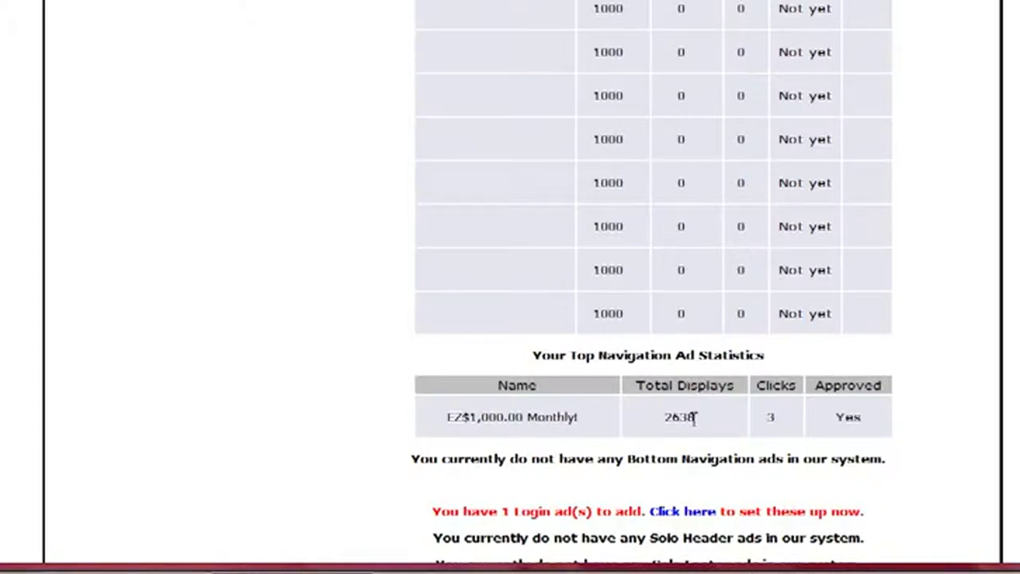
{"action": "scroll", "coordinate": [694, 419], "scroll_direction": "down", "scroll_amount": 6}
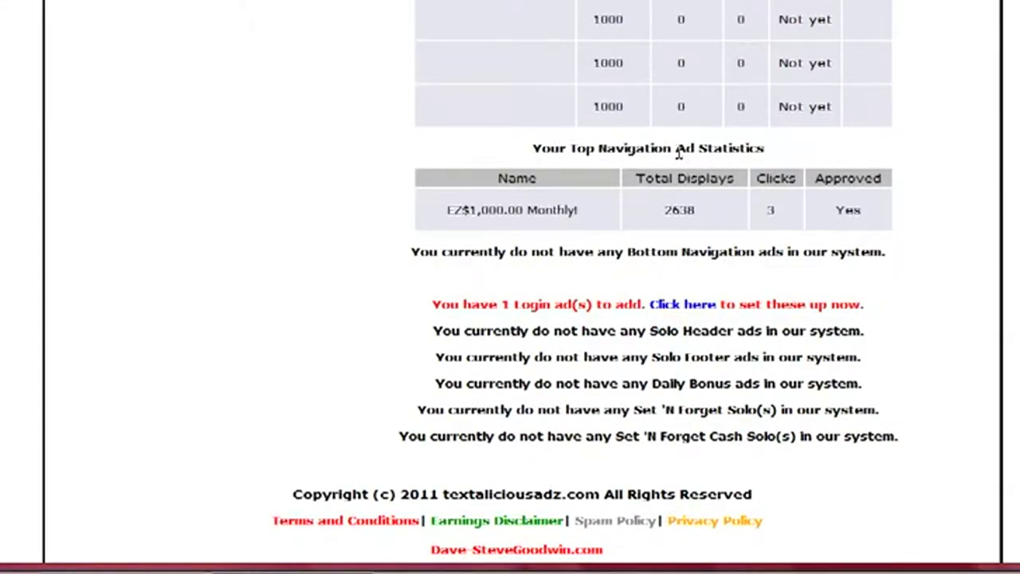
{"action": "scroll", "coordinate": [684, 188], "scroll_direction": "up", "scroll_amount": 14}
{"action": "scroll", "coordinate": [684, 191], "scroll_direction": "up", "scroll_amount": 9}
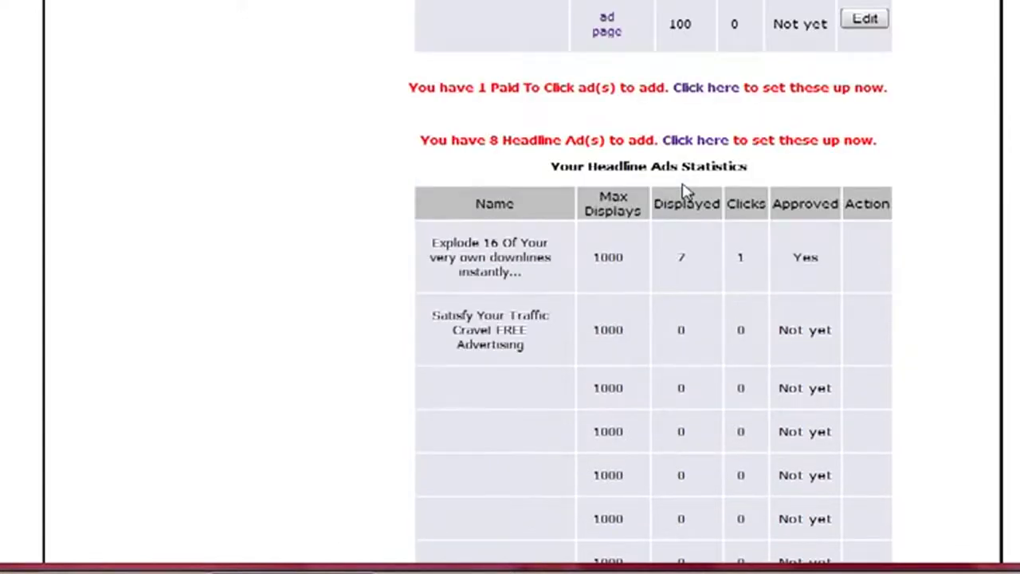
{"action": "scroll", "coordinate": [684, 190], "scroll_direction": "up", "scroll_amount": 11}
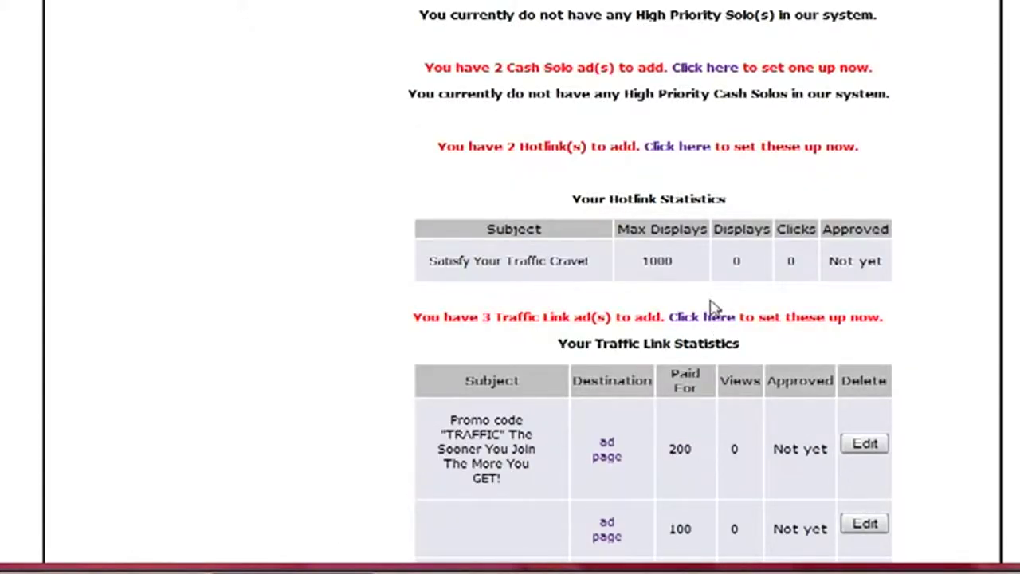
{"action": "scroll", "coordinate": [711, 305], "scroll_direction": "up", "scroll_amount": 3}
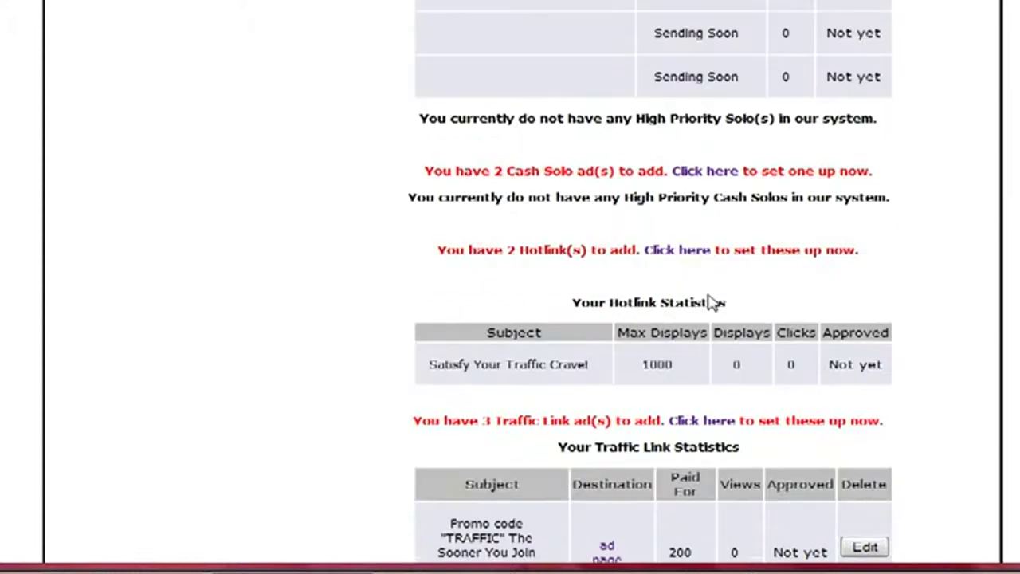
{"action": "left_click", "coordinate": [694, 254]}
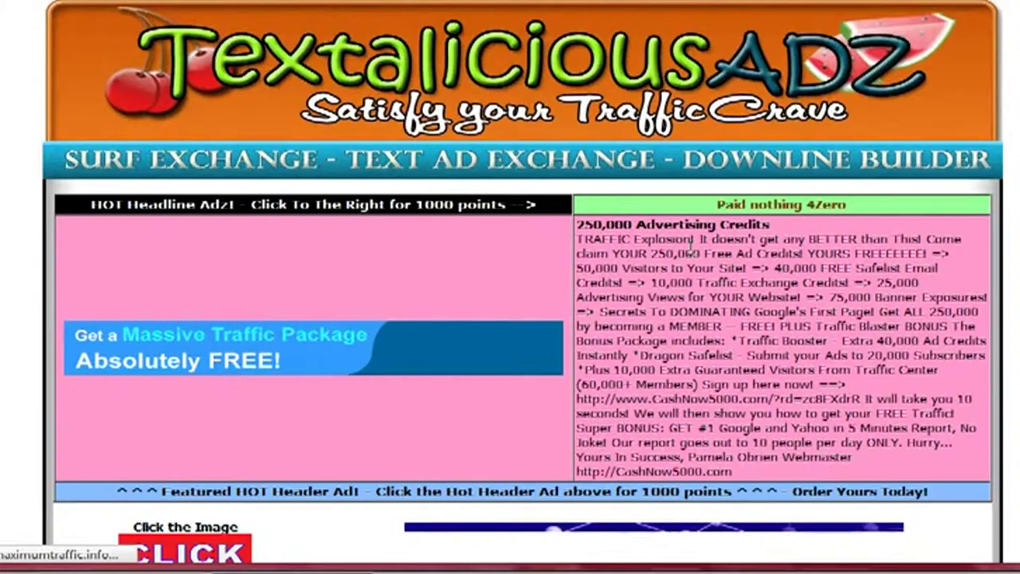
Fill the Subject Line with 'Satisfy Your Traffic Crave!' from autocomplete and move to the Url box.
{"action": "scroll", "coordinate": [614, 350], "scroll_direction": "down", "scroll_amount": 5}
{"action": "scroll", "coordinate": [614, 350], "scroll_direction": "down", "scroll_amount": 4}
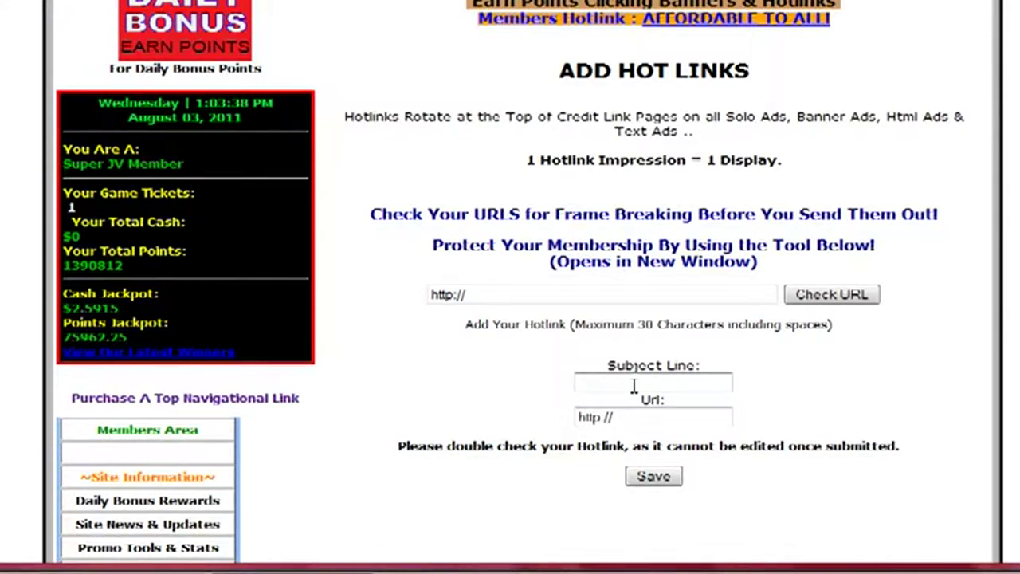
{"action": "type", "text": "S"}
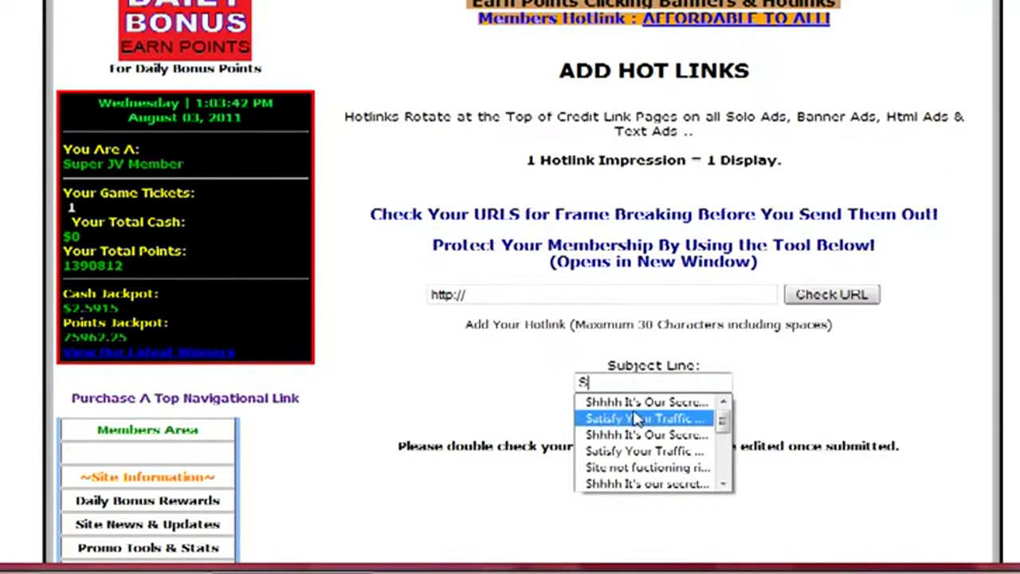
{"action": "left_click", "coordinate": [638, 420]}
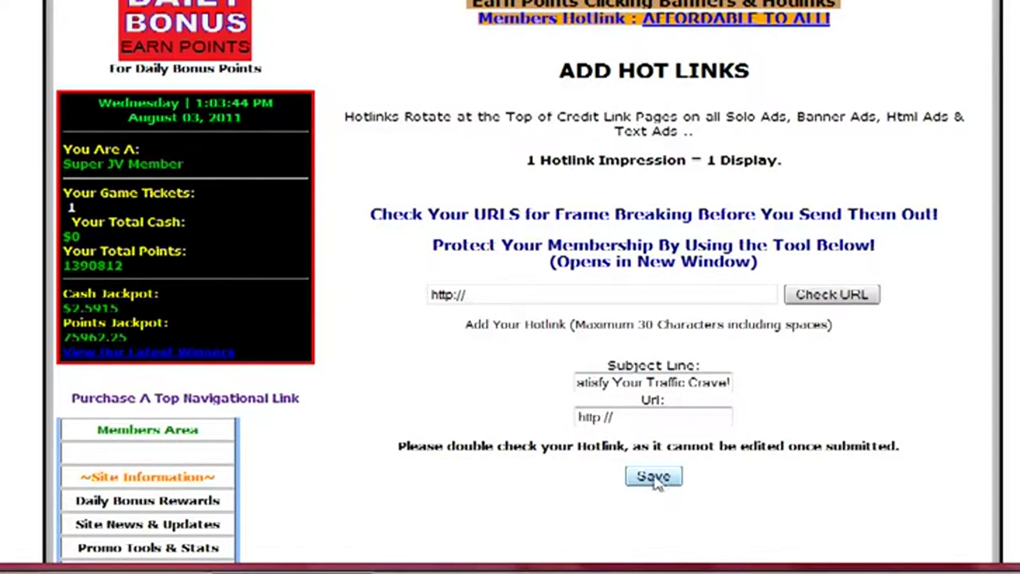
{"action": "left_click", "coordinate": [604, 418]}
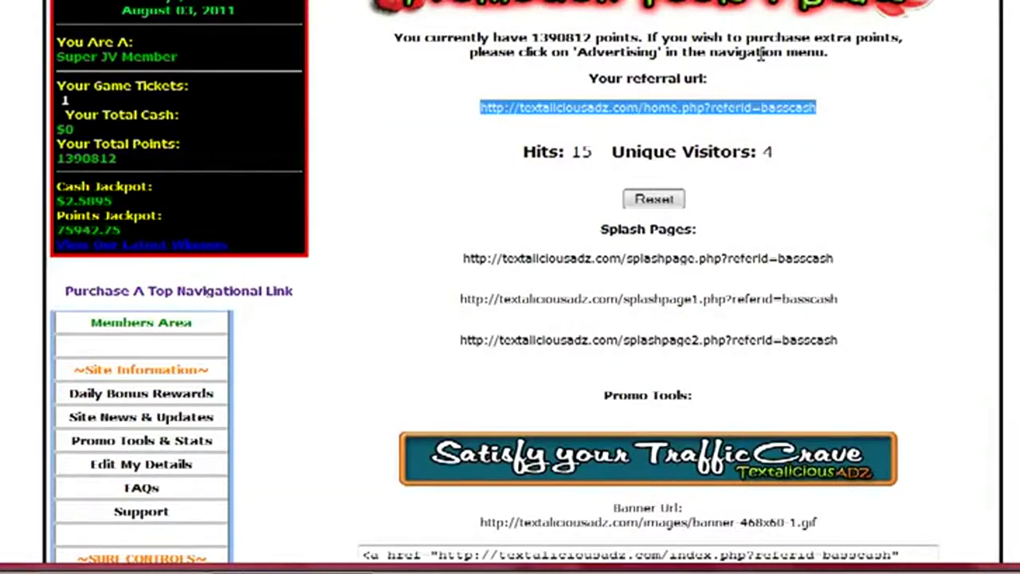
Select the member's referral URL on Promotion Tools & Stats and copy it.
{"action": "scroll", "coordinate": [414, 169], "scroll_direction": "up", "scroll_amount": 4}
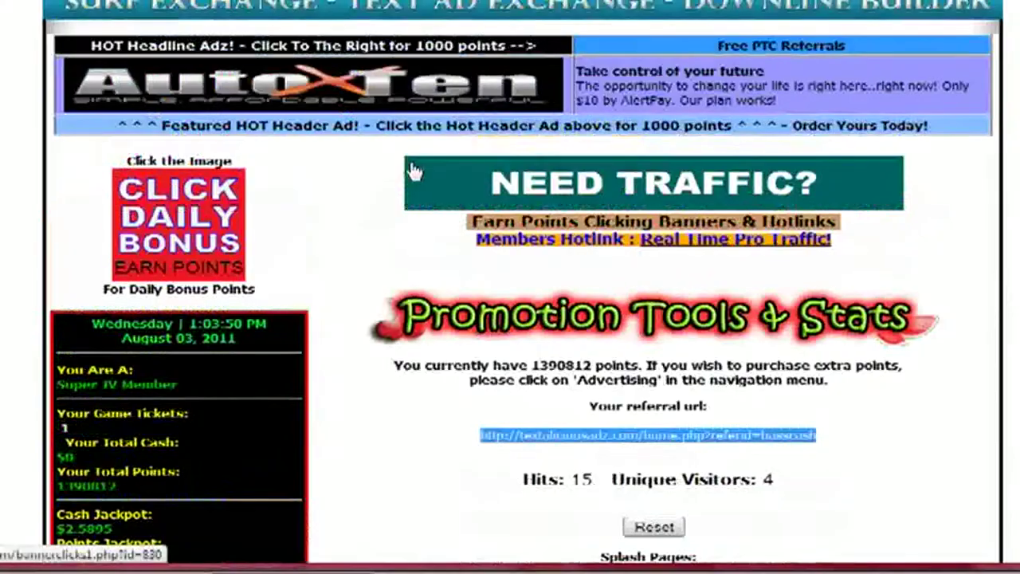
{"action": "scroll", "coordinate": [413, 169], "scroll_direction": "up", "scroll_amount": 2}
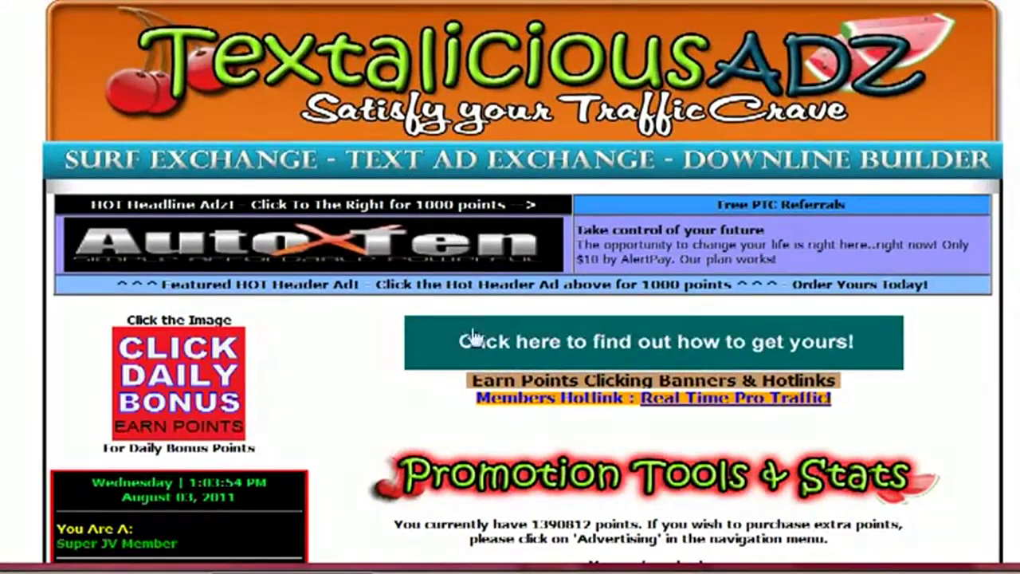
{"action": "scroll", "coordinate": [410, 416], "scroll_direction": "down", "scroll_amount": 3}
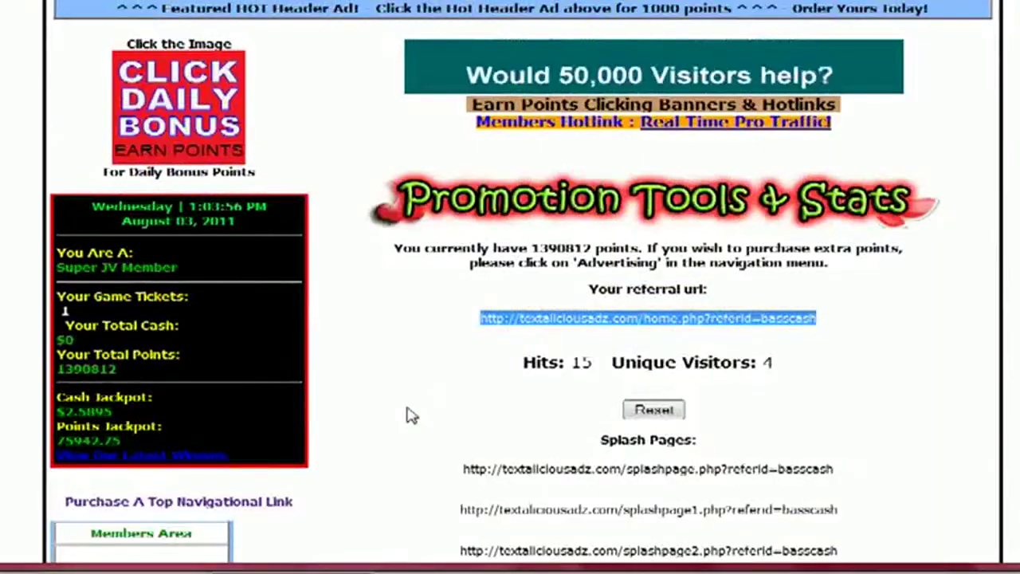
{"action": "left_click", "coordinate": [829, 324]}
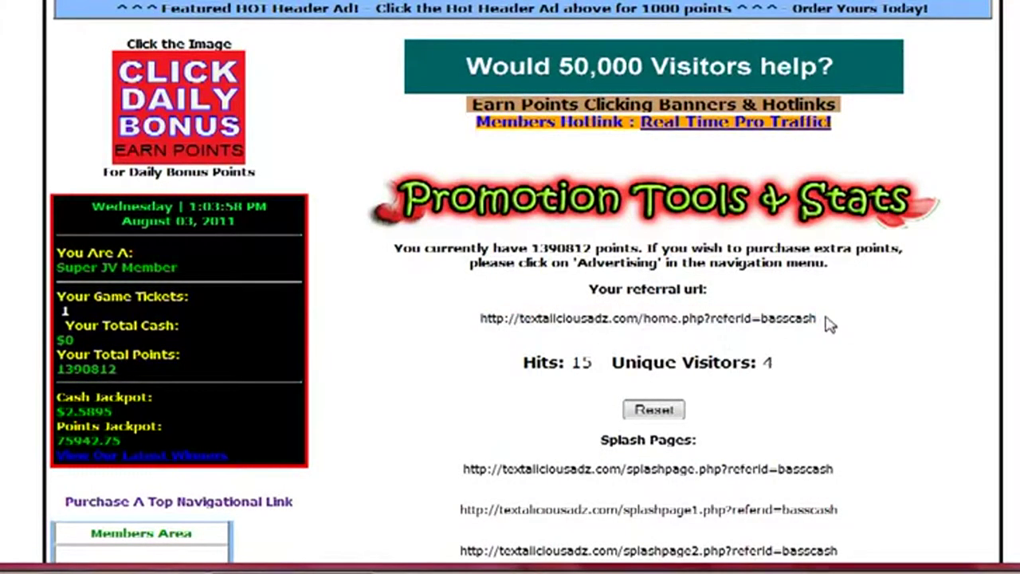
{"action": "left_click_drag", "start_coordinate": [826, 324], "coordinate": [480, 322]}
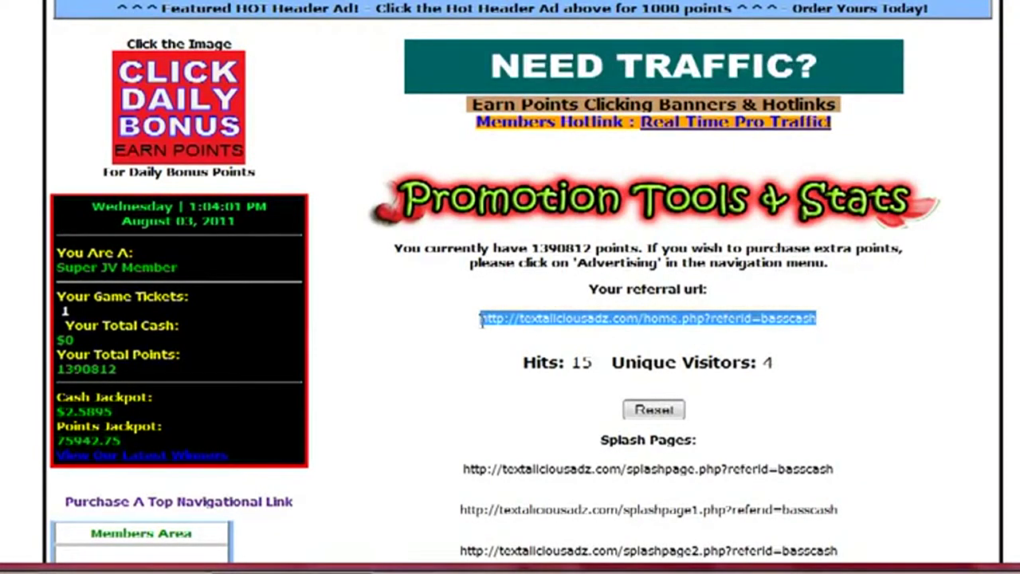
{"action": "right_click", "coordinate": [540, 318]}
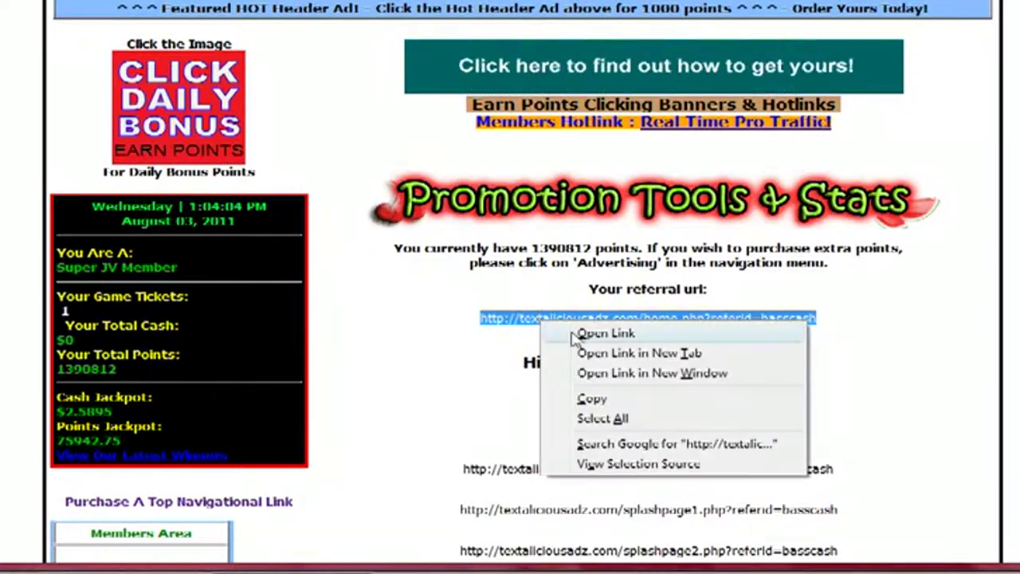
{"action": "left_click", "coordinate": [605, 399]}
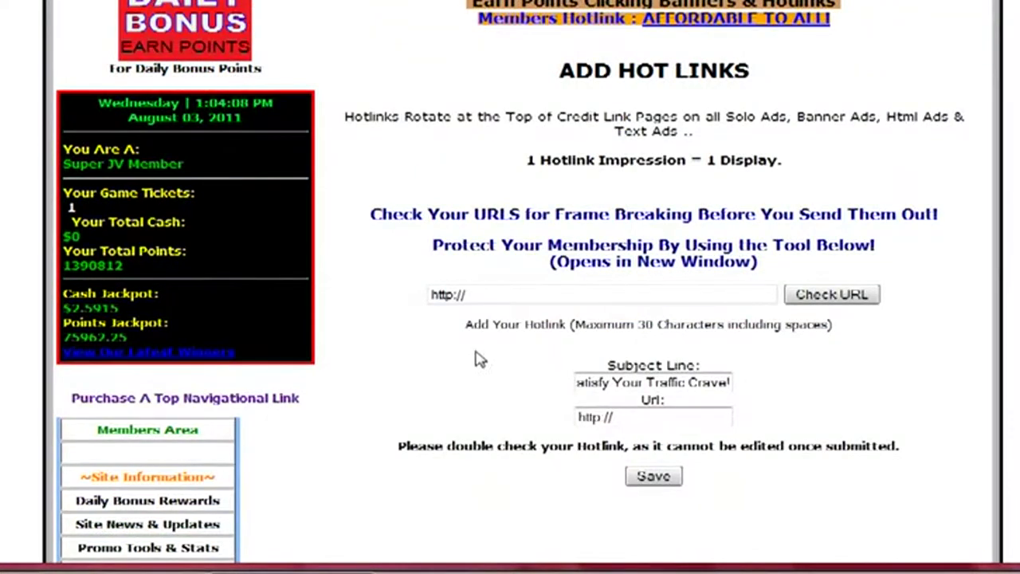
{"action": "left_click", "coordinate": [610, 416]}
{"action": "left_click_drag", "start_coordinate": [623, 417], "coordinate": [566, 422]}
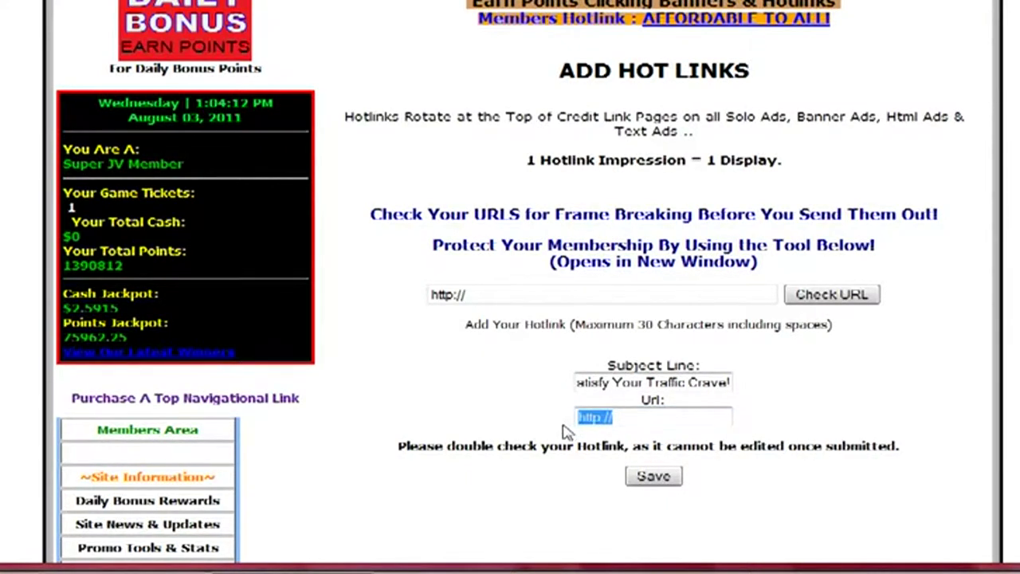
{"action": "key", "text": "BackSpace"}
{"action": "left_click", "coordinate": [583, 425]}
{"action": "right_click", "coordinate": [583, 422]}
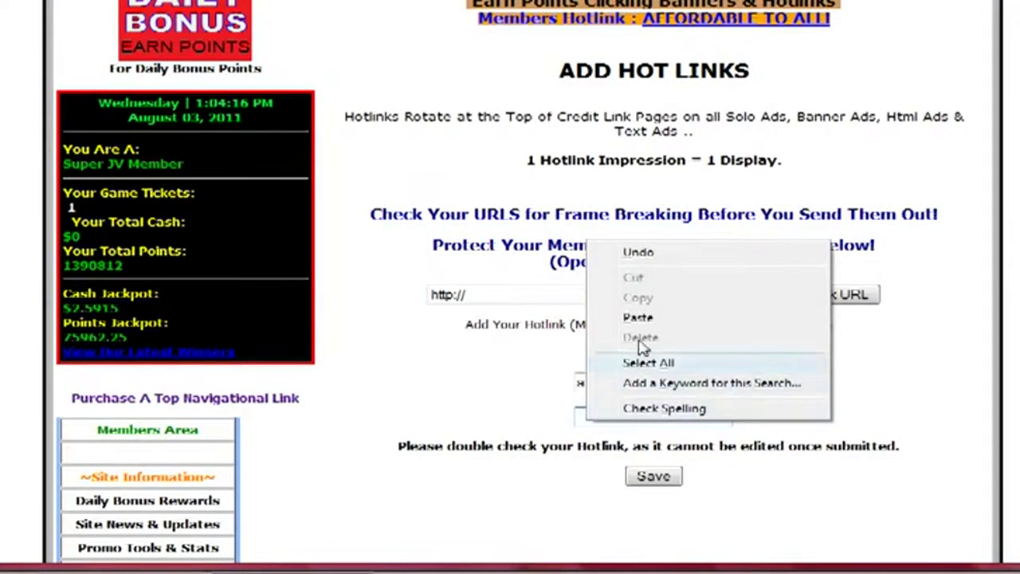
{"action": "left_click", "coordinate": [644, 317]}
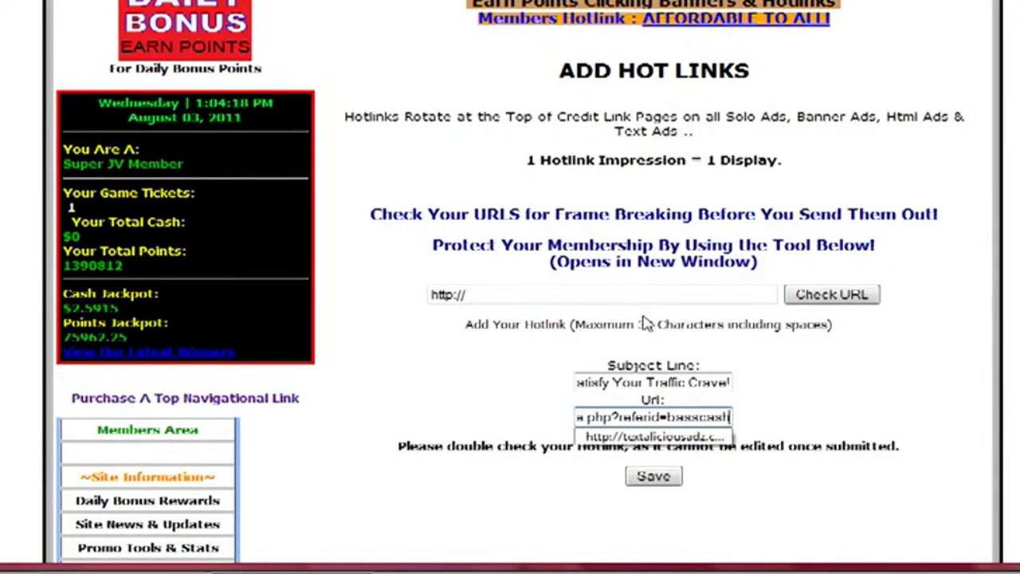
{"action": "left_click", "coordinate": [672, 478]}
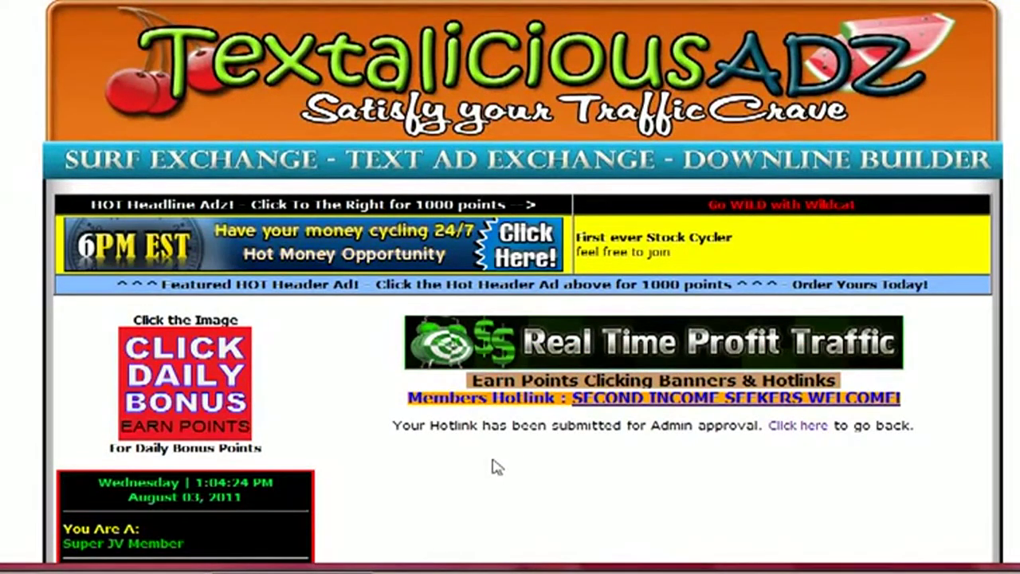
Scroll the left navigation menu and choose Buy-Trade Points under Advertising.
{"action": "scroll", "coordinate": [494, 467], "scroll_direction": "down", "scroll_amount": 4}
{"action": "scroll", "coordinate": [494, 424], "scroll_direction": "down", "scroll_amount": 2}
{"action": "scroll", "coordinate": [474, 410], "scroll_direction": "down", "scroll_amount": 3}
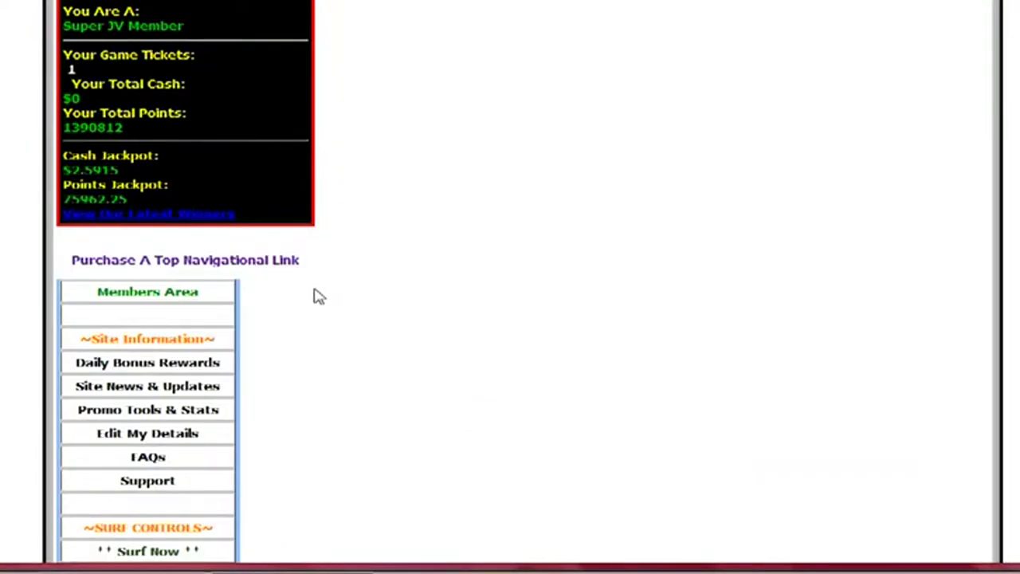
{"action": "scroll", "coordinate": [333, 308], "scroll_direction": "down", "scroll_amount": 10}
{"action": "scroll", "coordinate": [338, 310], "scroll_direction": "down", "scroll_amount": 13}
{"action": "scroll", "coordinate": [336, 309], "scroll_direction": "up", "scroll_amount": 4}
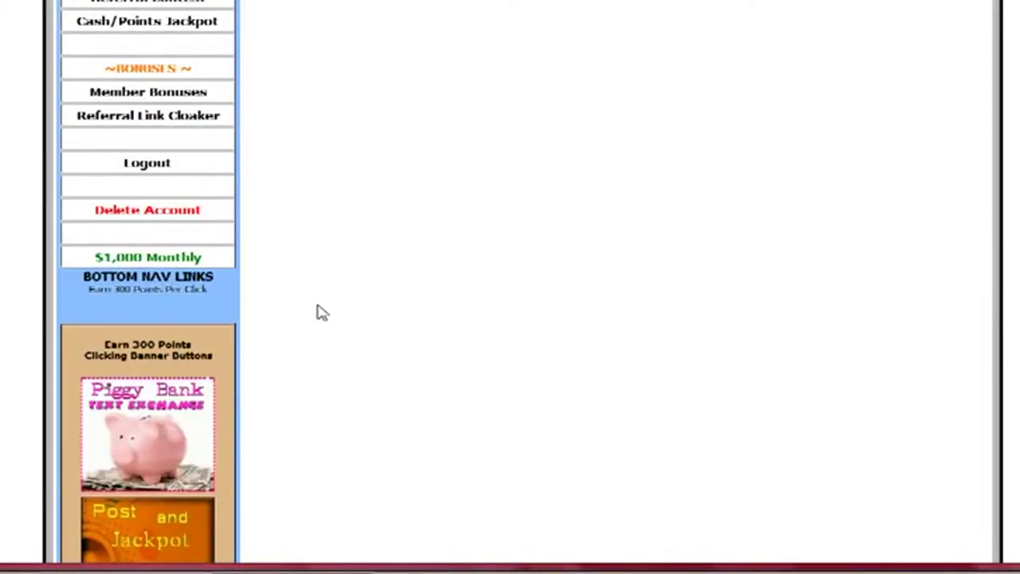
{"action": "scroll", "coordinate": [314, 299], "scroll_direction": "up", "scroll_amount": 5}
{"action": "scroll", "coordinate": [316, 301], "scroll_direction": "up", "scroll_amount": 12}
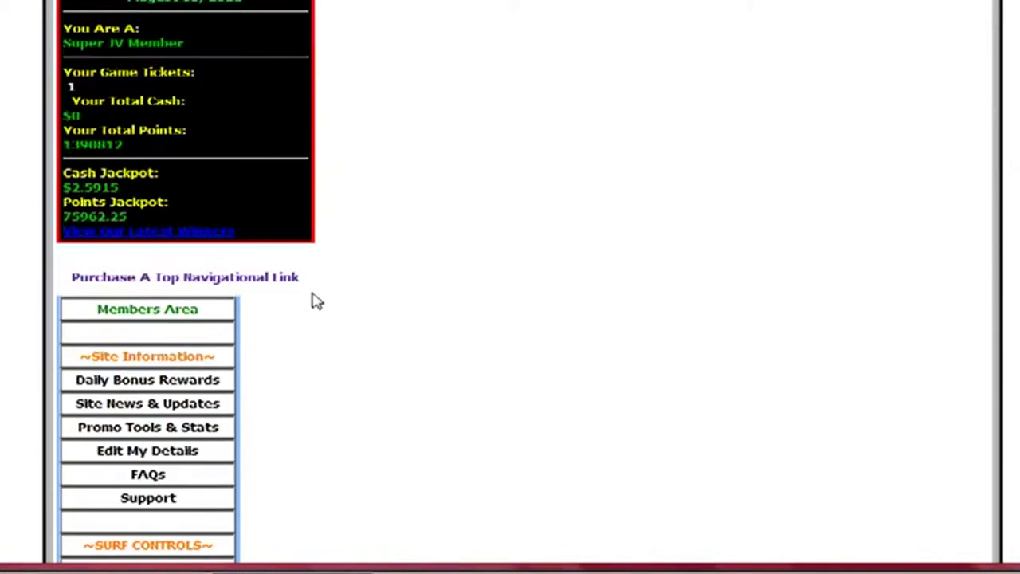
{"action": "scroll", "coordinate": [305, 377], "scroll_direction": "down", "scroll_amount": 5}
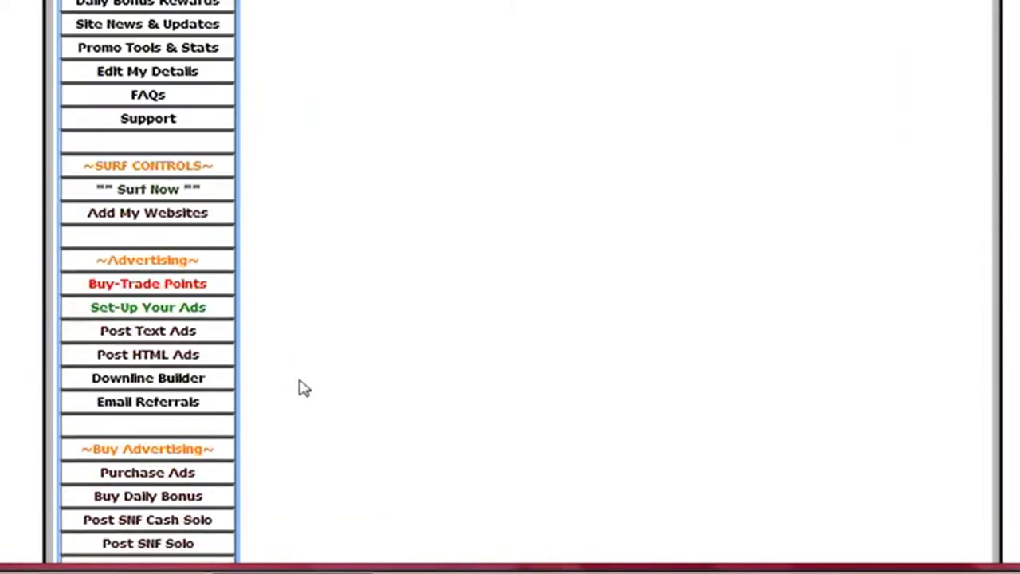
{"action": "left_click", "coordinate": [168, 291]}
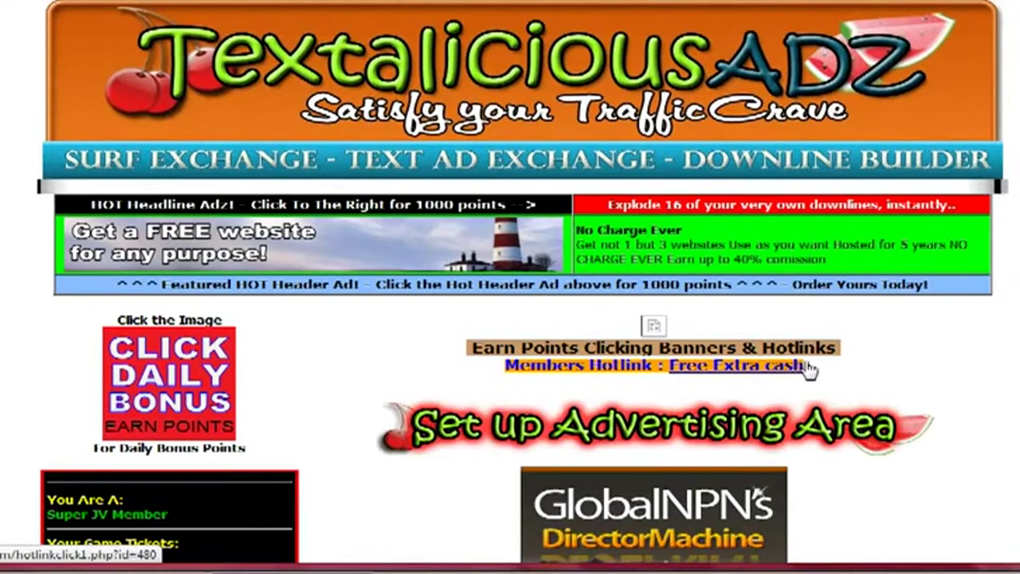
{"action": "scroll", "coordinate": [797, 366], "scroll_direction": "down", "scroll_amount": 7}
{"action": "scroll", "coordinate": [818, 369], "scroll_direction": "down", "scroll_amount": 15}
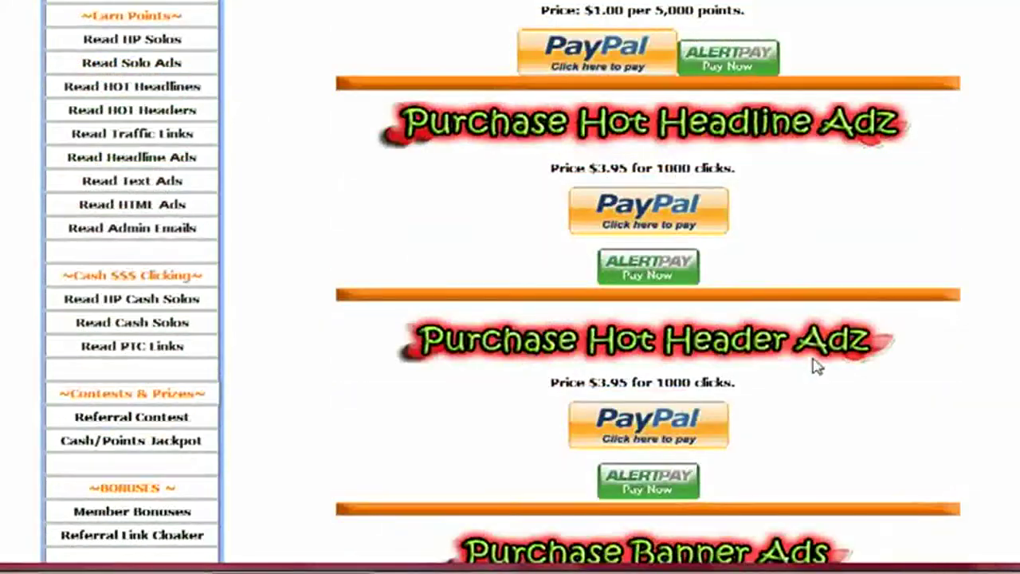
{"action": "scroll", "coordinate": [817, 362], "scroll_direction": "down", "scroll_amount": 13}
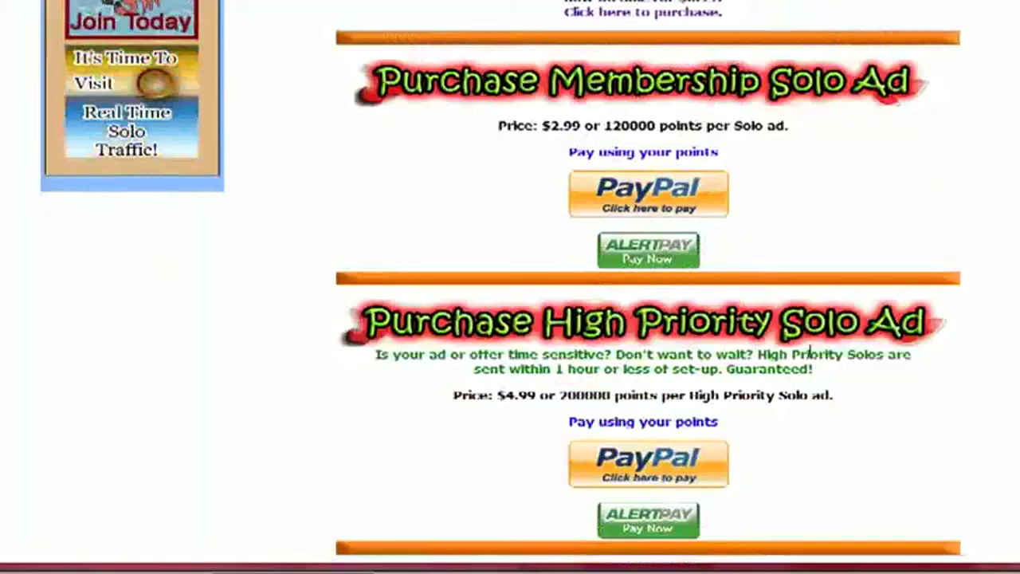
{"action": "scroll", "coordinate": [814, 359], "scroll_direction": "down", "scroll_amount": 5}
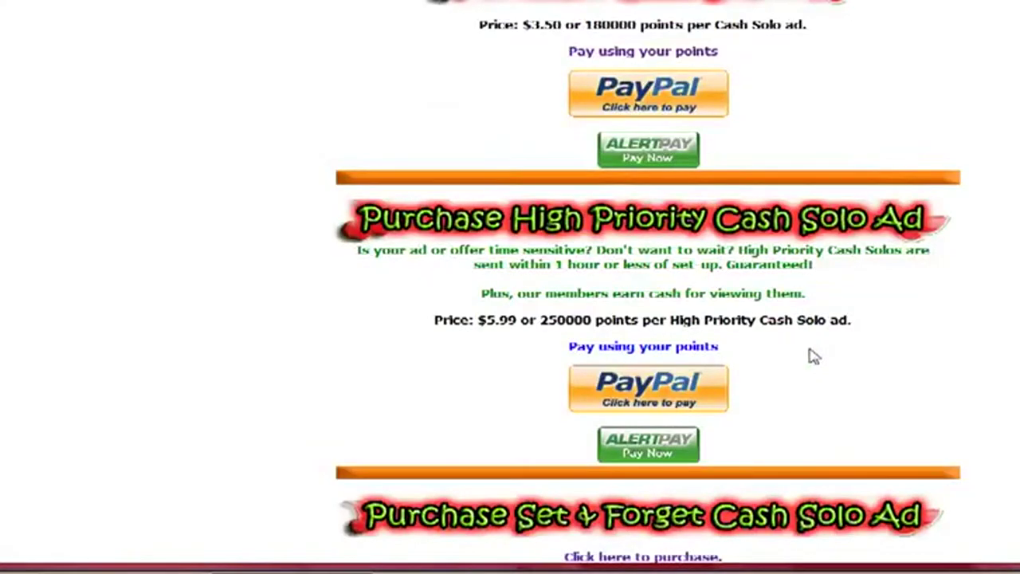
{"action": "scroll", "coordinate": [813, 357], "scroll_direction": "up", "scroll_amount": 8}
{"action": "scroll", "coordinate": [813, 355], "scroll_direction": "up", "scroll_amount": 9}
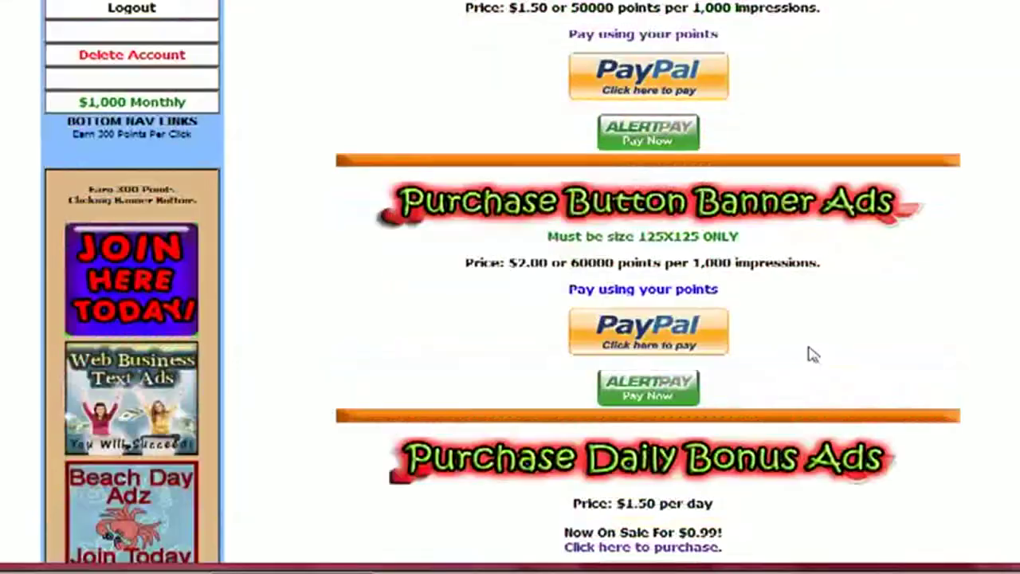
{"action": "scroll", "coordinate": [813, 355], "scroll_direction": "up", "scroll_amount": 10}
{"action": "scroll", "coordinate": [813, 355], "scroll_direction": "up", "scroll_amount": 6}
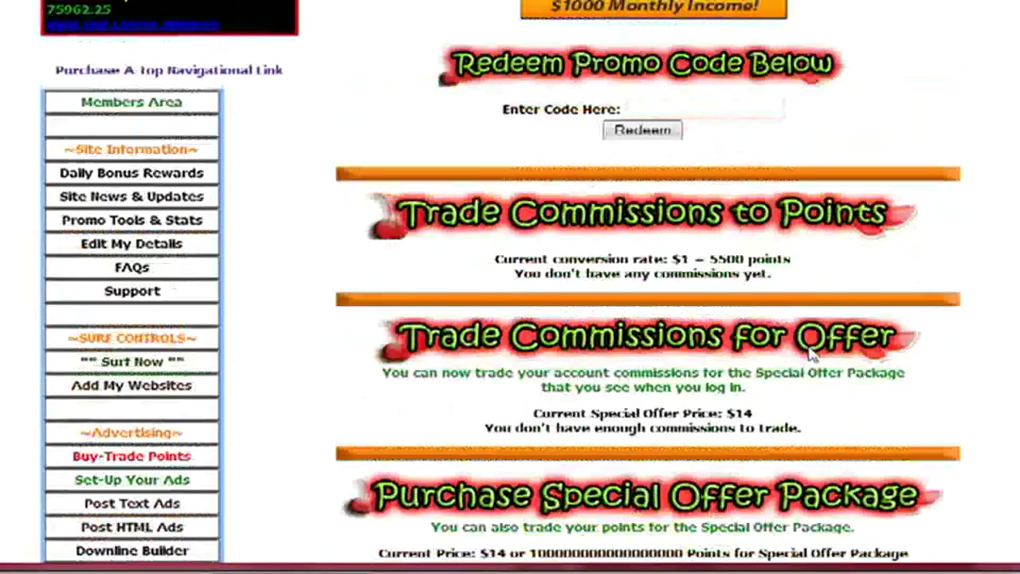
{"action": "scroll", "coordinate": [813, 354], "scroll_direction": "up", "scroll_amount": 5}
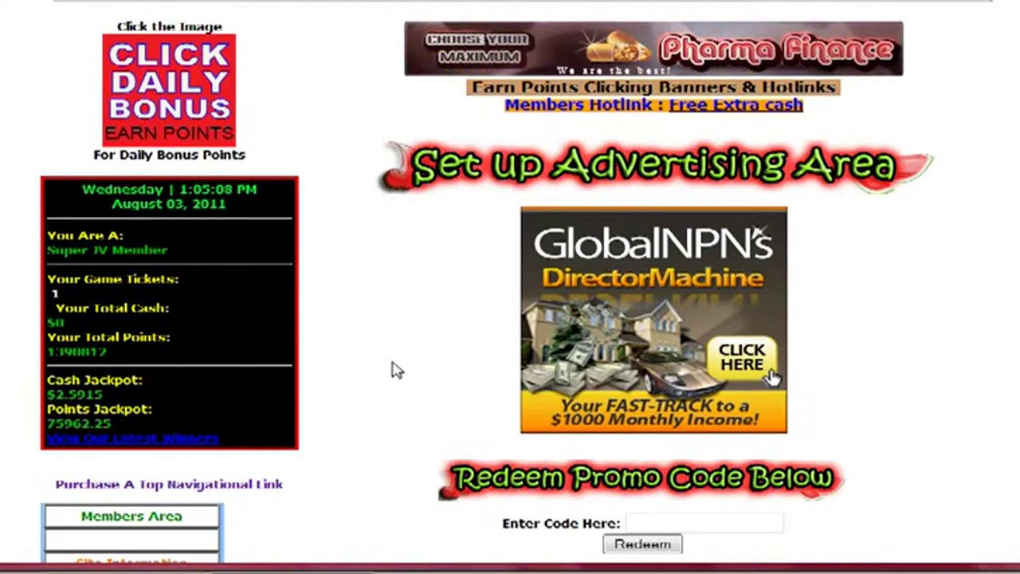
{"action": "scroll", "coordinate": [391, 369], "scroll_direction": "down", "scroll_amount": 3}
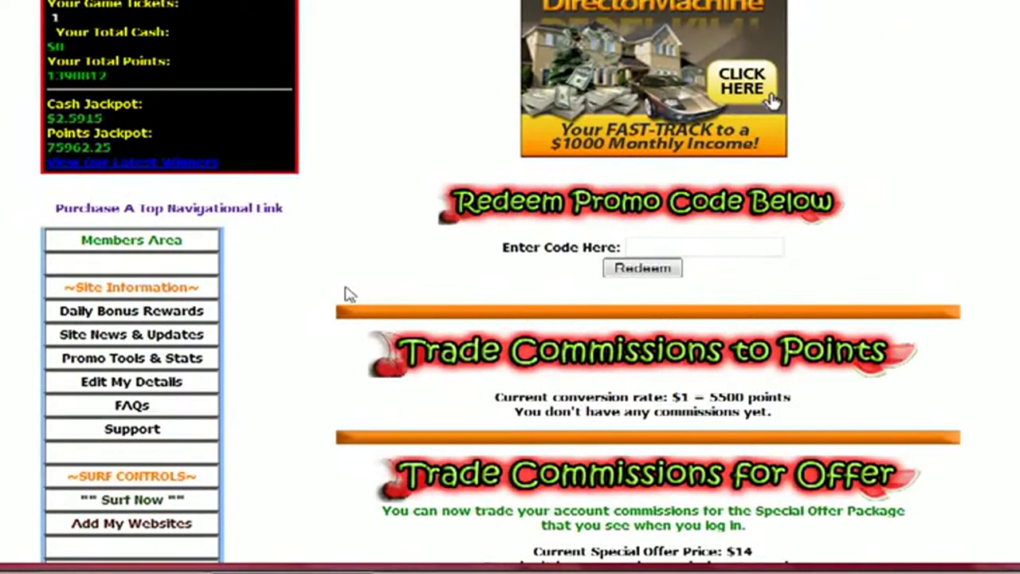
Open Members Area and browse its promo code notice and member rules video.
{"action": "left_click", "coordinate": [152, 239]}
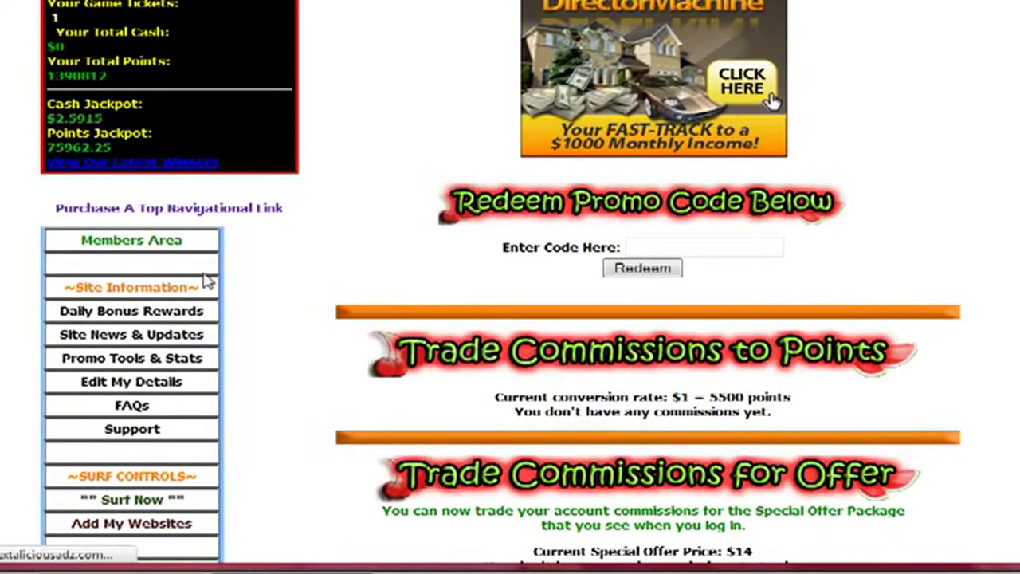
{"action": "scroll", "coordinate": [355, 344], "scroll_direction": "down", "scroll_amount": 5}
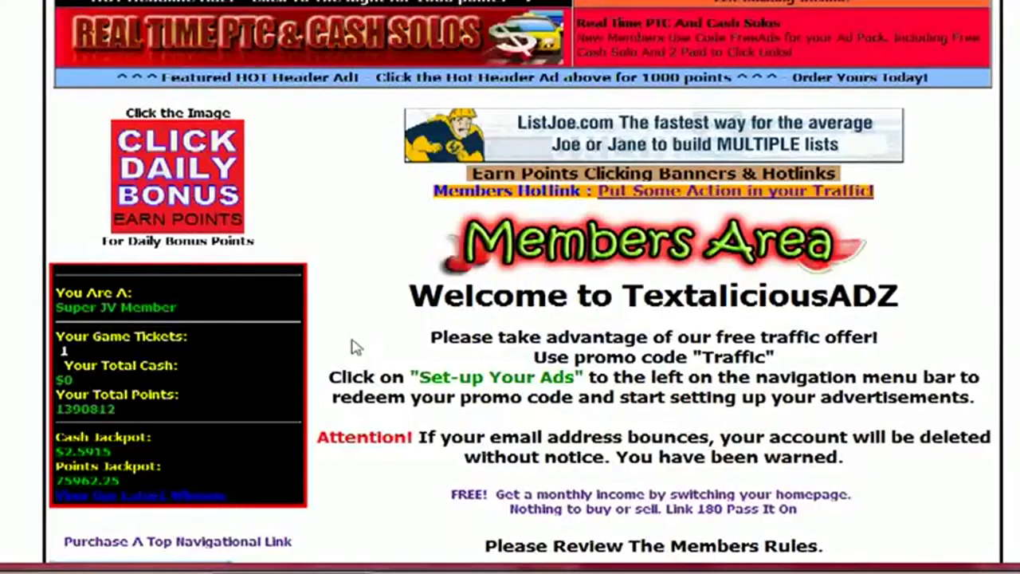
{"action": "scroll", "coordinate": [356, 346], "scroll_direction": "down", "scroll_amount": 2}
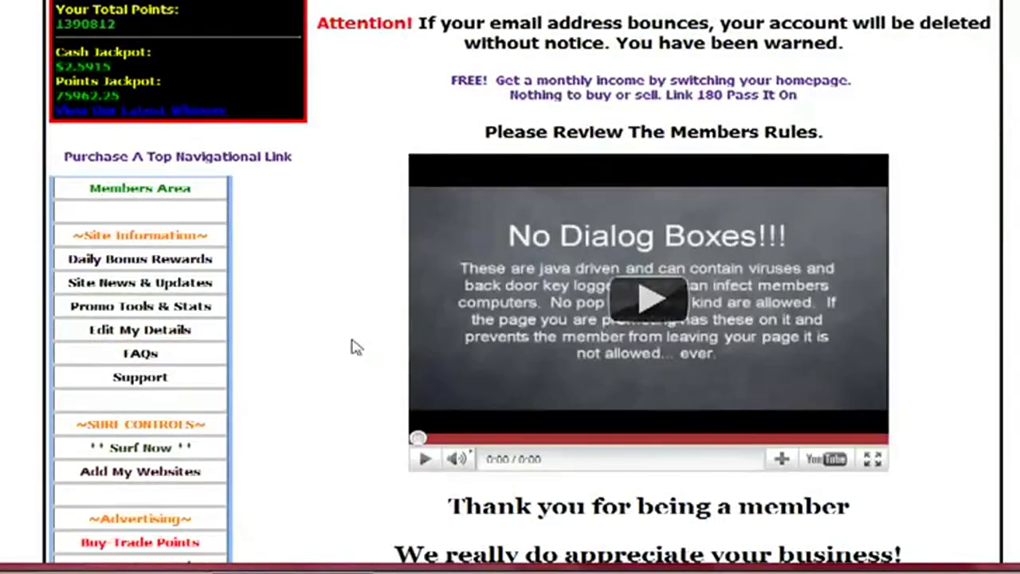
{"action": "scroll", "coordinate": [339, 346], "scroll_direction": "down", "scroll_amount": 2}
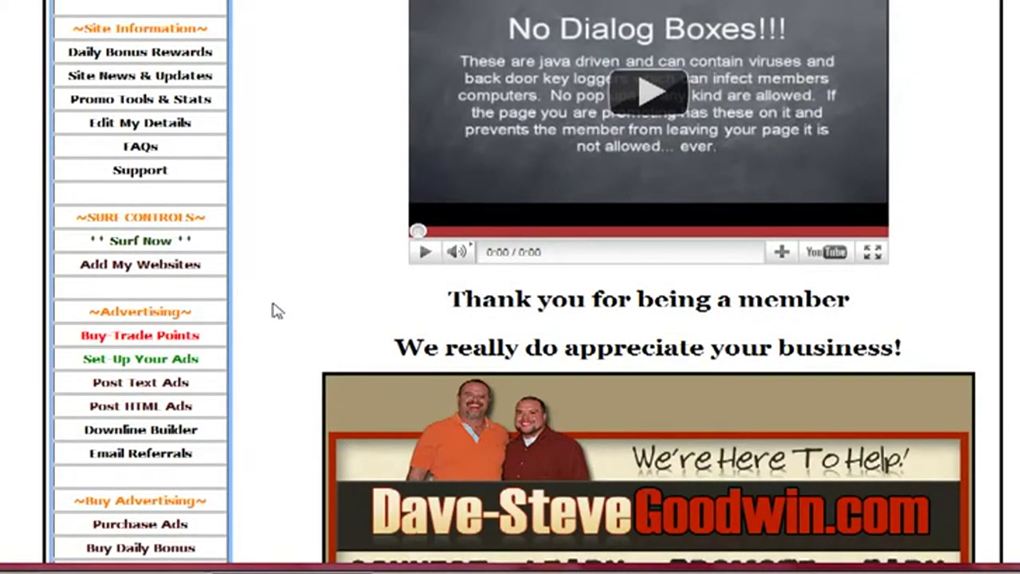
{"action": "scroll", "coordinate": [270, 303], "scroll_direction": "up", "scroll_amount": 3}
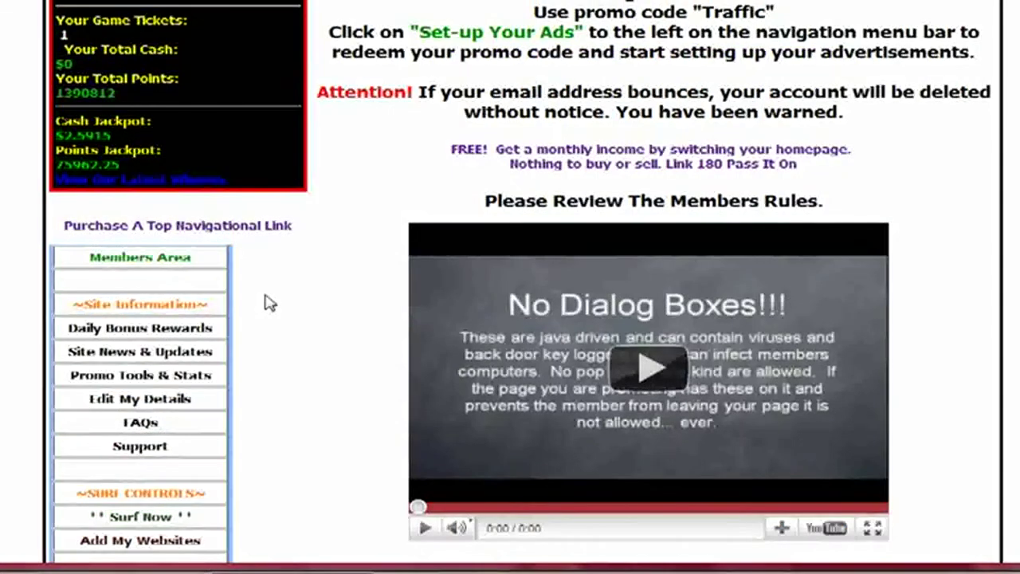